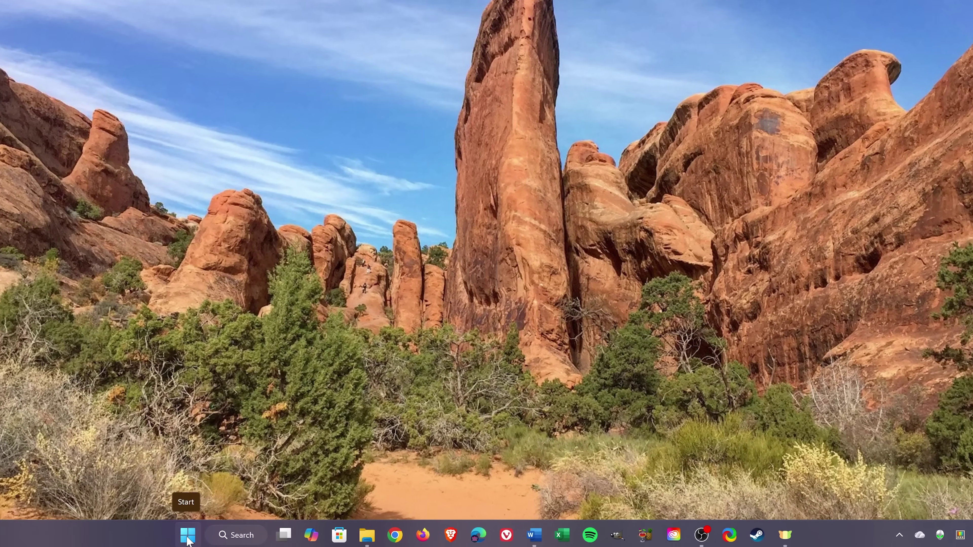
Open Settings from the Start right-click menu and go to the Windows Update page.
{"action": "right_click", "coordinate": [187, 540]}
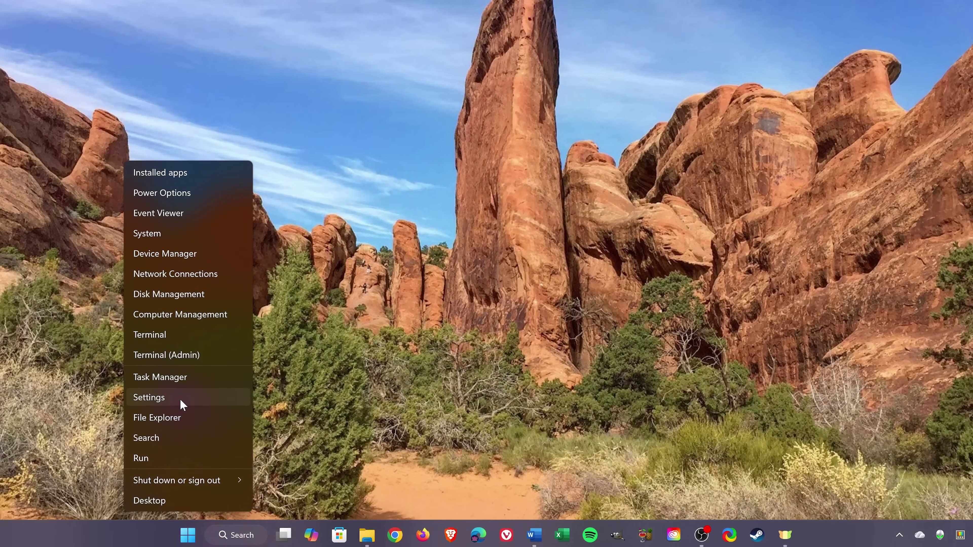
{"action": "left_click", "coordinate": [182, 404]}
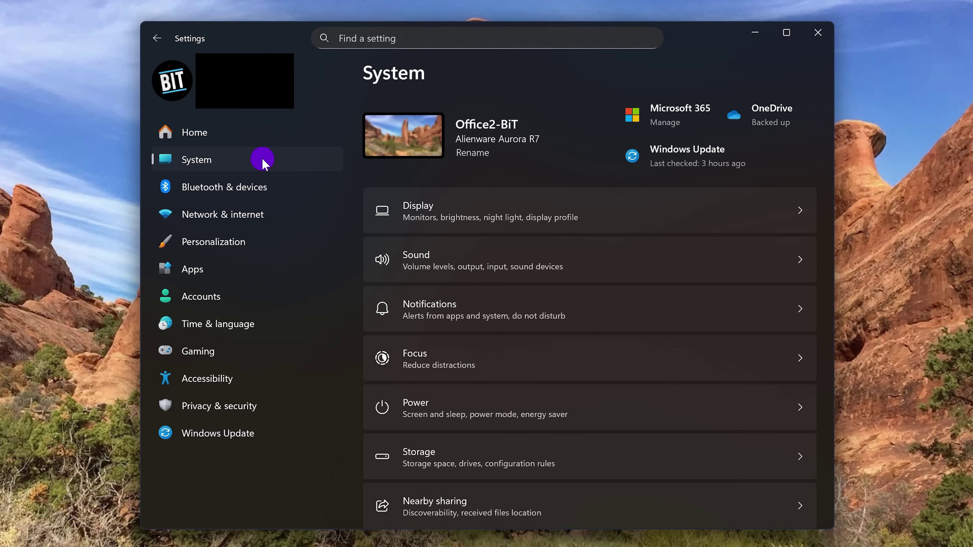
{"action": "left_click", "coordinate": [254, 435]}
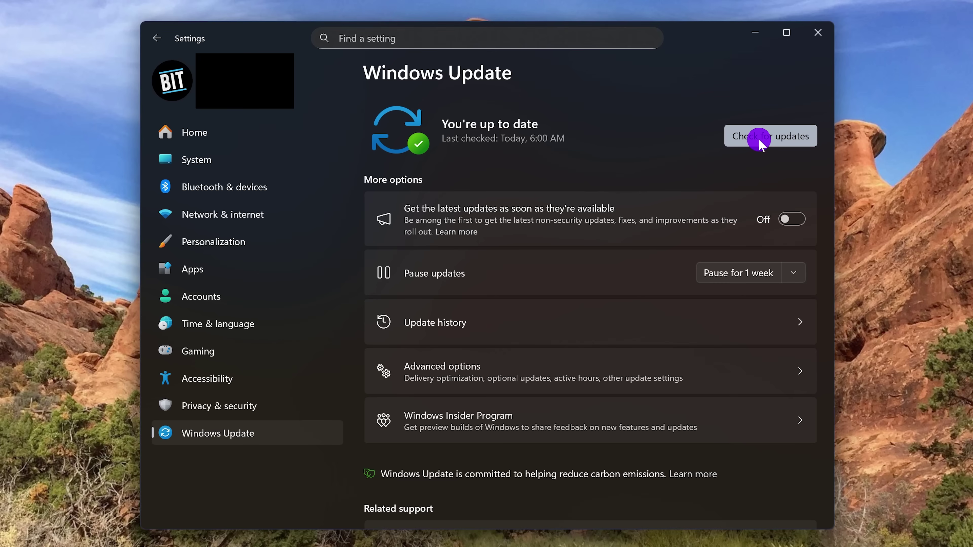
Select the Alienware firmware 0.1.0.26 driver under Advanced options > Optional updates.
{"action": "left_click", "coordinate": [522, 369]}
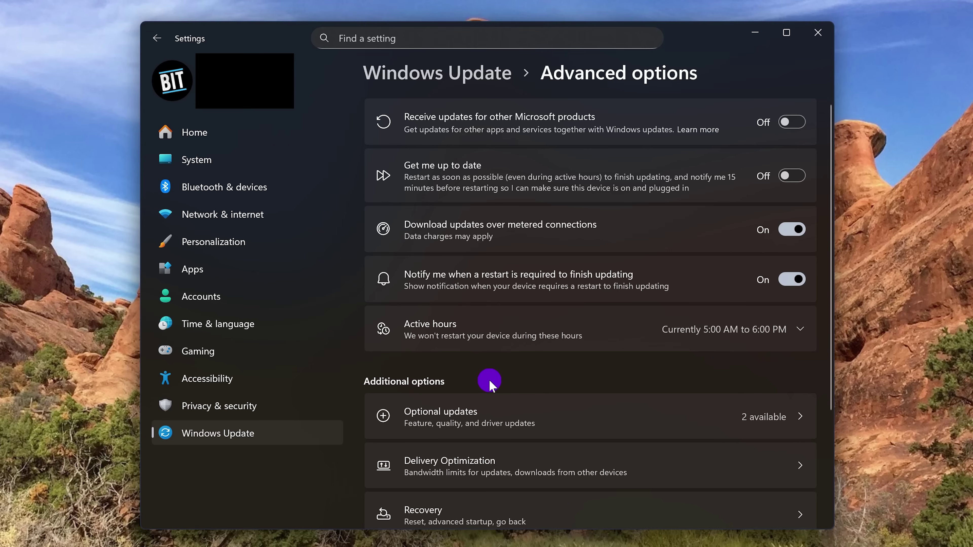
{"action": "left_click", "coordinate": [508, 420]}
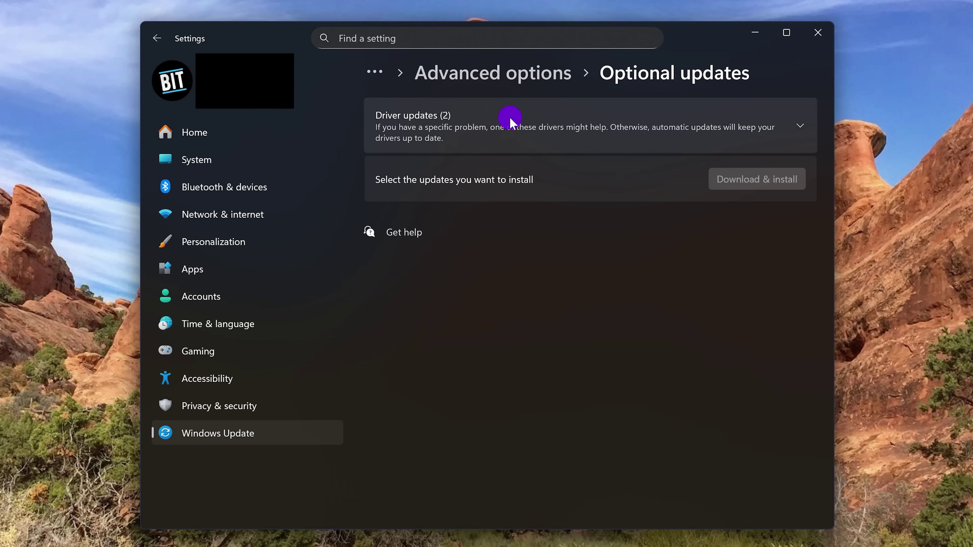
{"action": "left_click", "coordinate": [509, 117]}
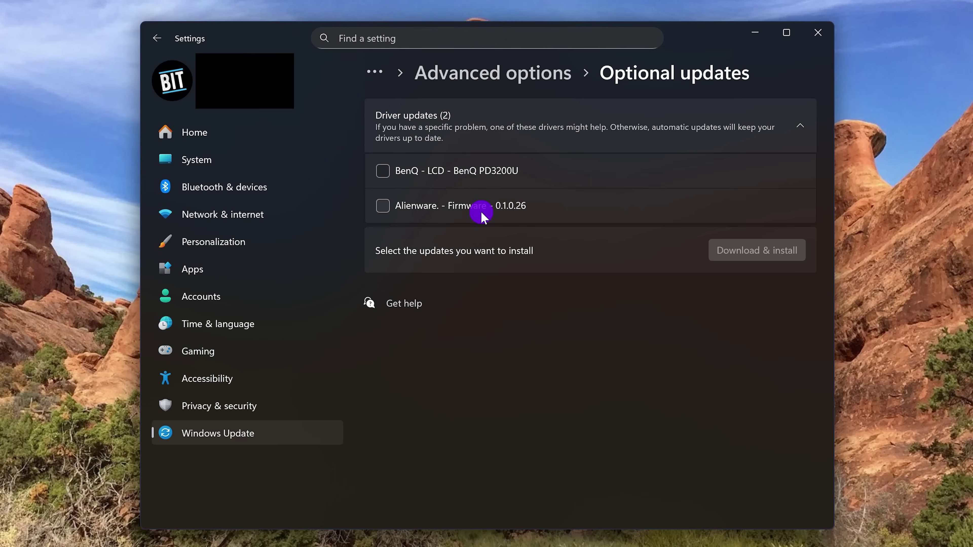
{"action": "left_click", "coordinate": [386, 208]}
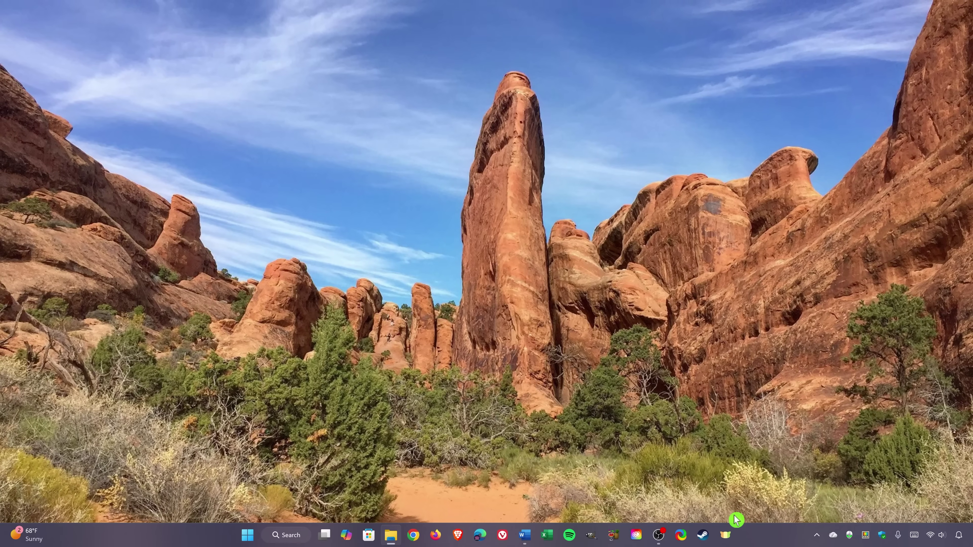
Launch Task Manager from the taskbar and show its Startup apps page.
{"action": "right_click", "coordinate": [761, 538]}
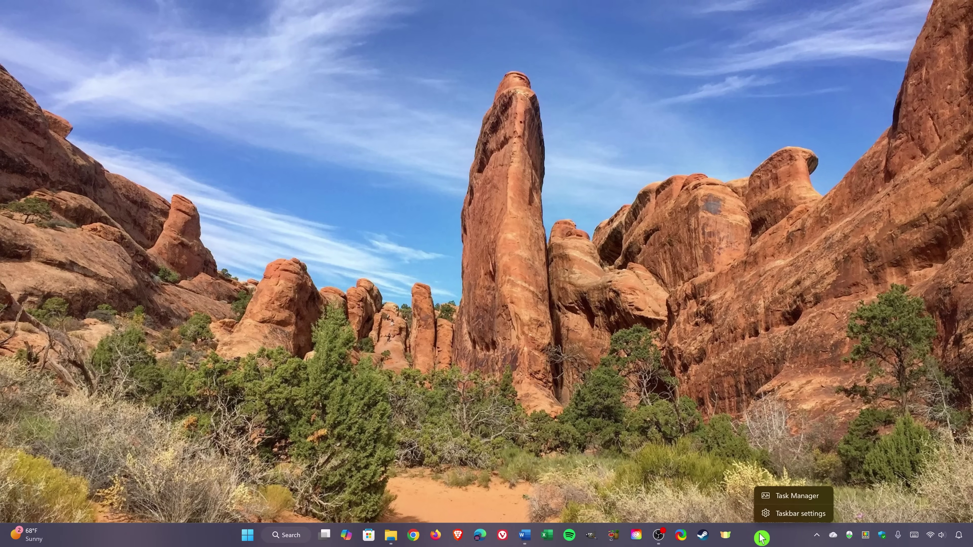
{"action": "left_click", "coordinate": [785, 497]}
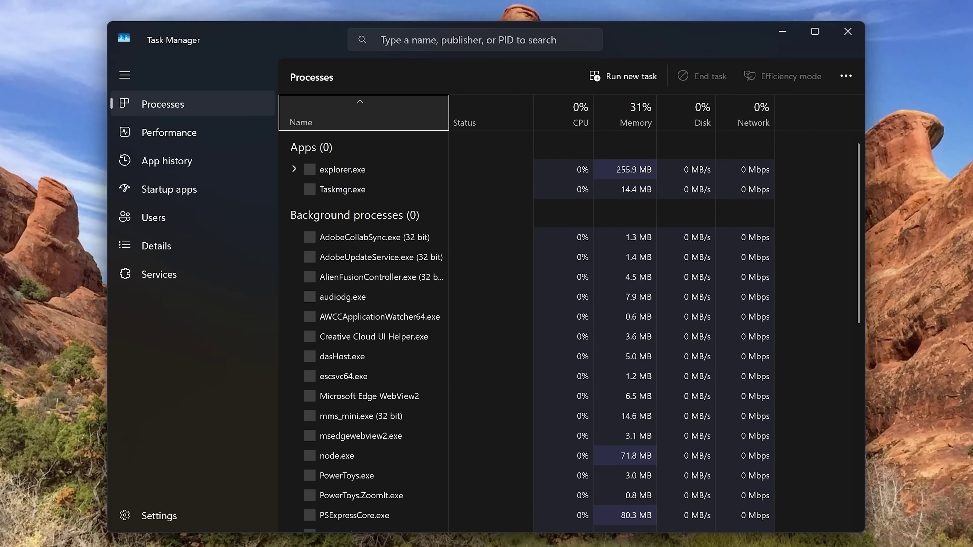
{"action": "left_click", "coordinate": [124, 75]}
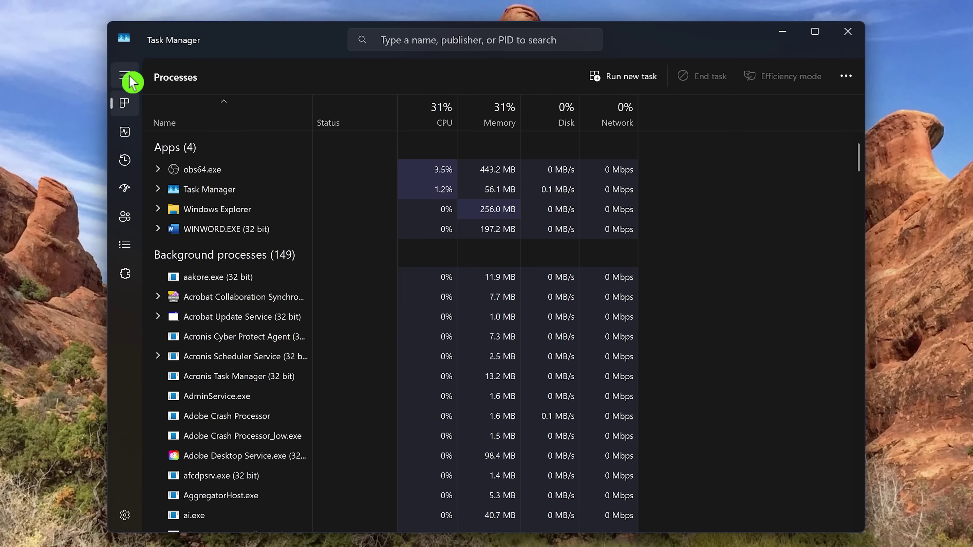
{"action": "left_click", "coordinate": [129, 77]}
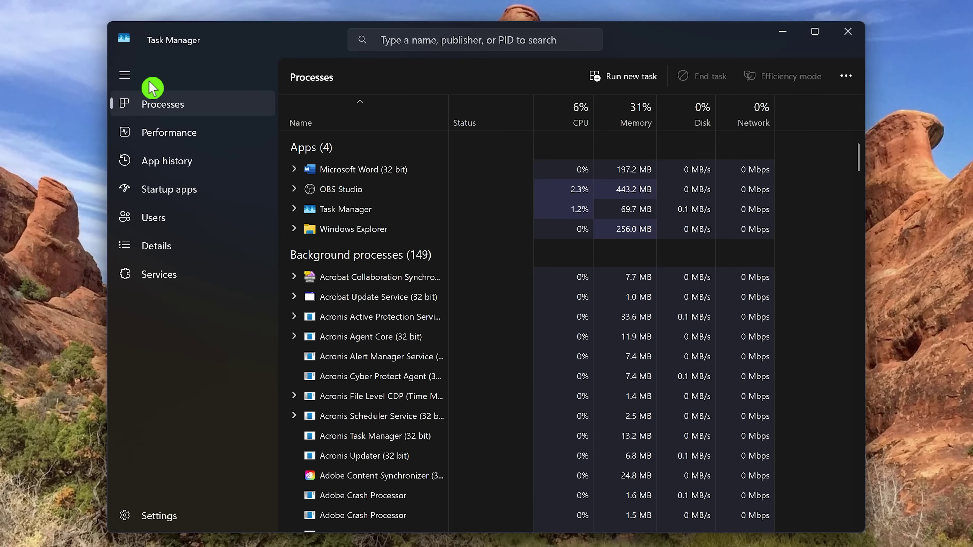
{"action": "left_click", "coordinate": [175, 201]}
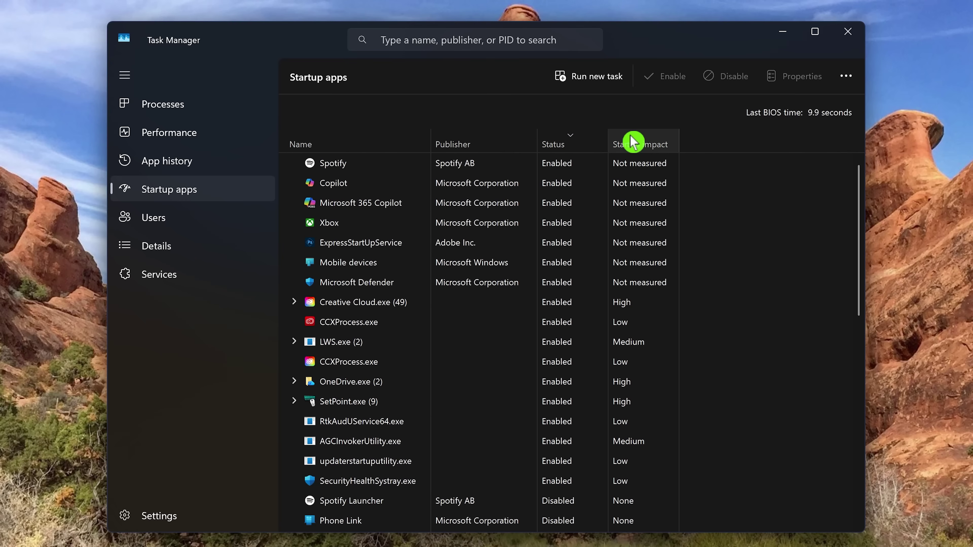
Disable Spotify, Copilot and Xbox as startup apps.
{"action": "left_click", "coordinate": [397, 168]}
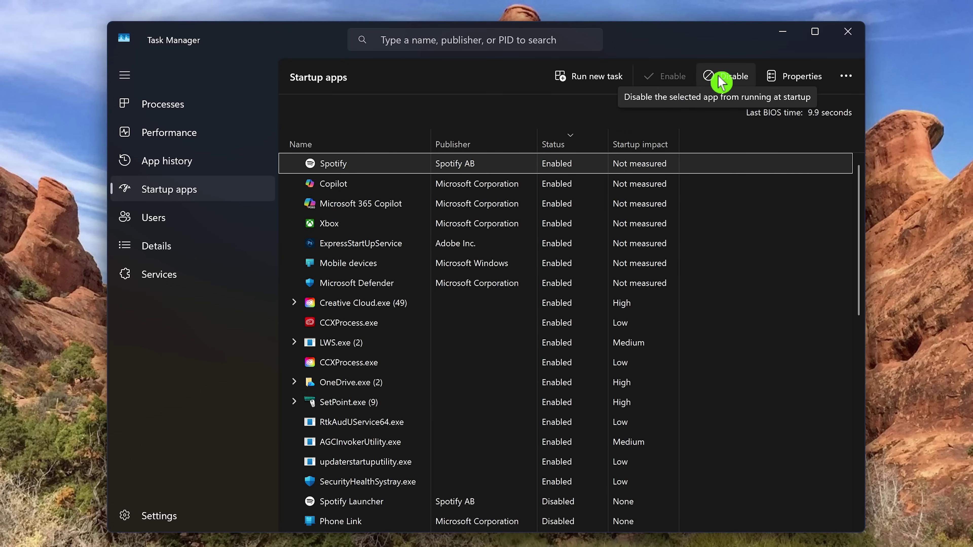
{"action": "left_click", "coordinate": [722, 82]}
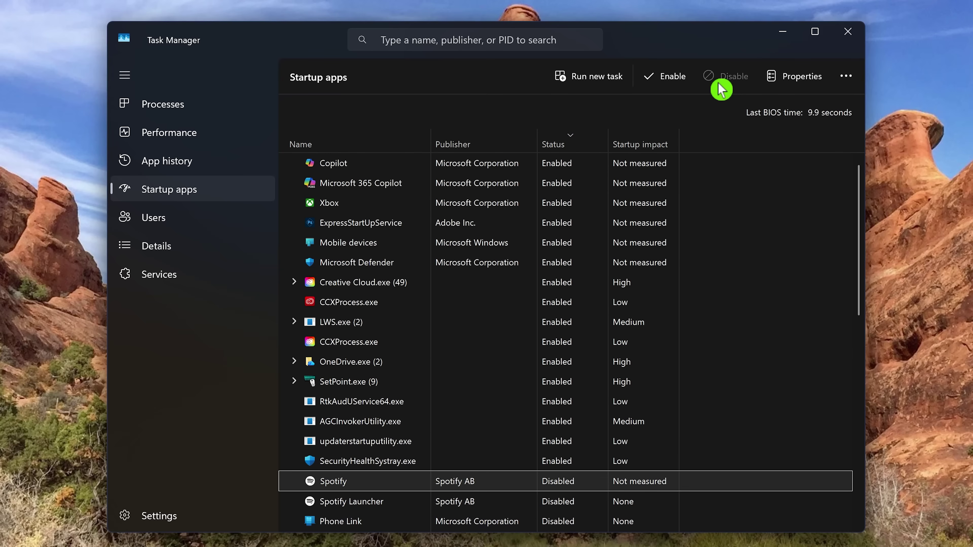
{"action": "left_click", "coordinate": [384, 167]}
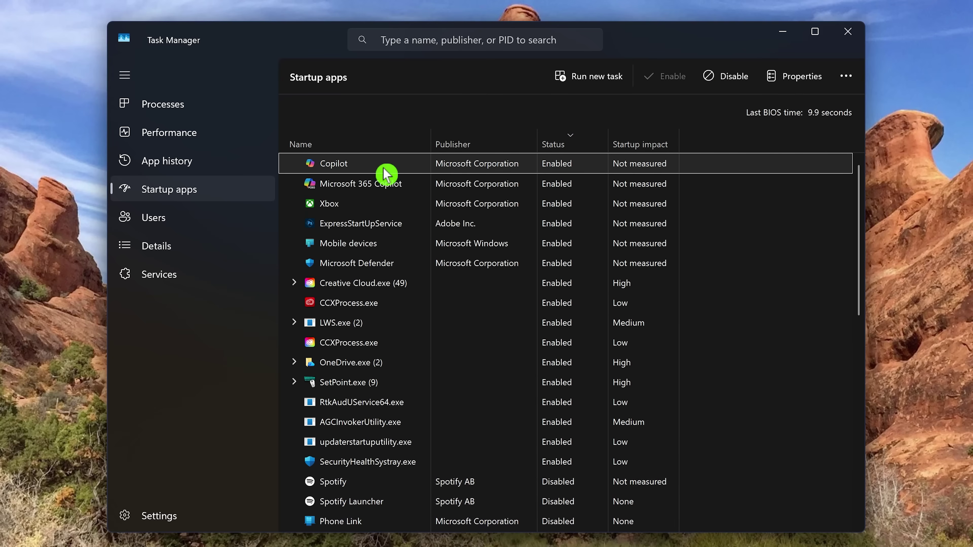
{"action": "left_click", "coordinate": [731, 81]}
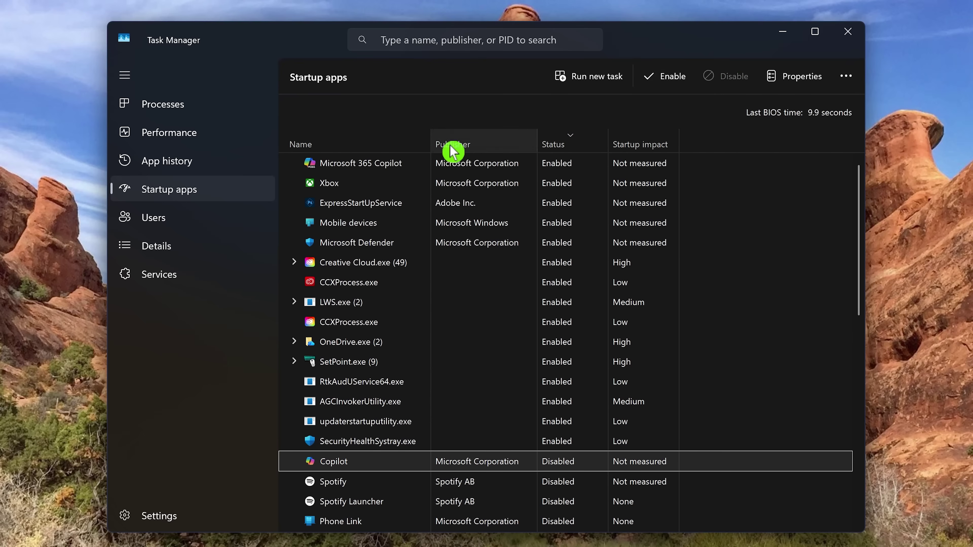
{"action": "left_click", "coordinate": [368, 183]}
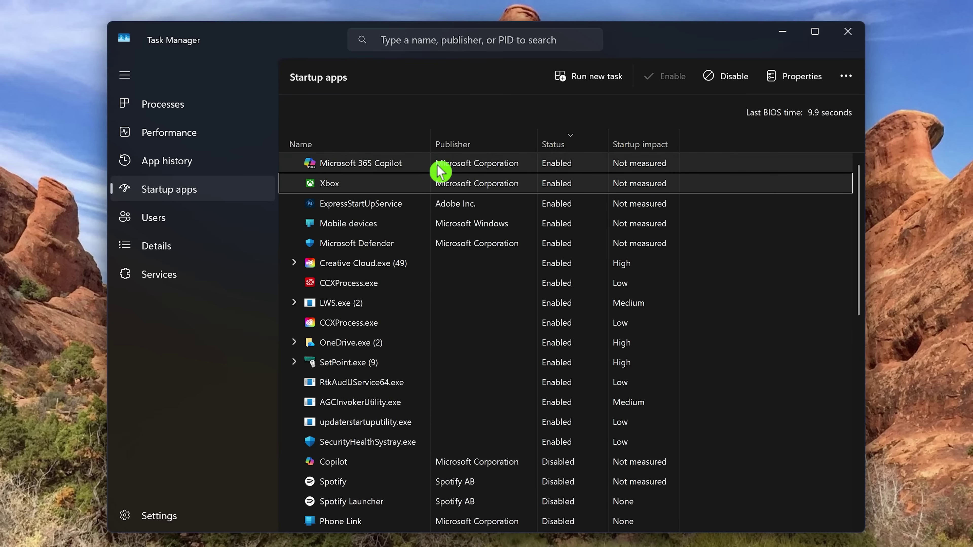
{"action": "left_click", "coordinate": [735, 80]}
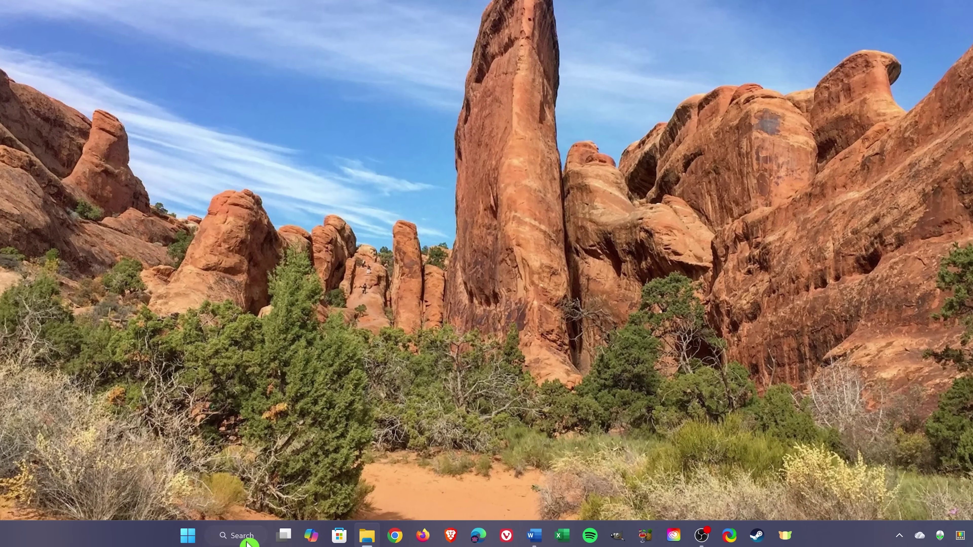
Search 'control' to open Control Panel and keep View by set to Large icons.
{"action": "left_click", "coordinate": [245, 541]}
{"action": "type", "text": "control"}
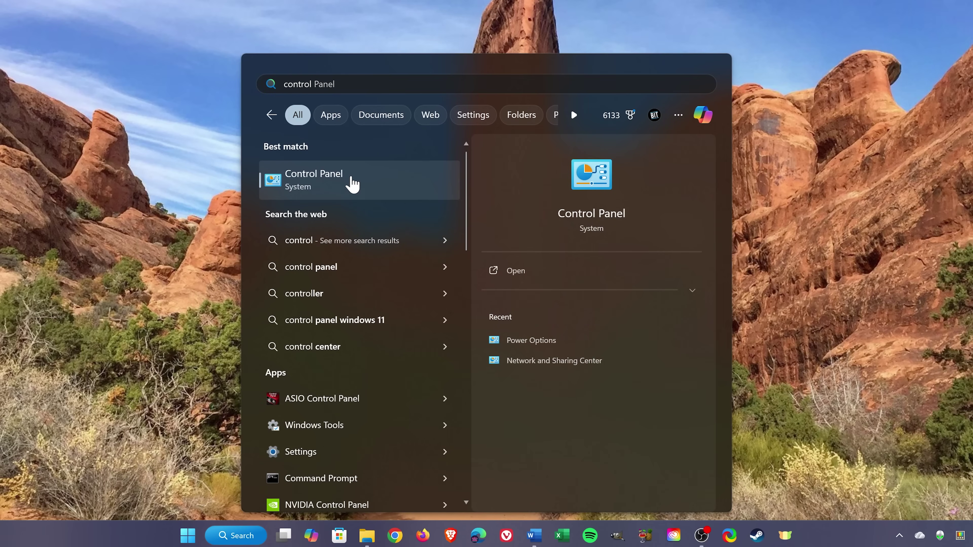
{"action": "left_click", "coordinate": [352, 184]}
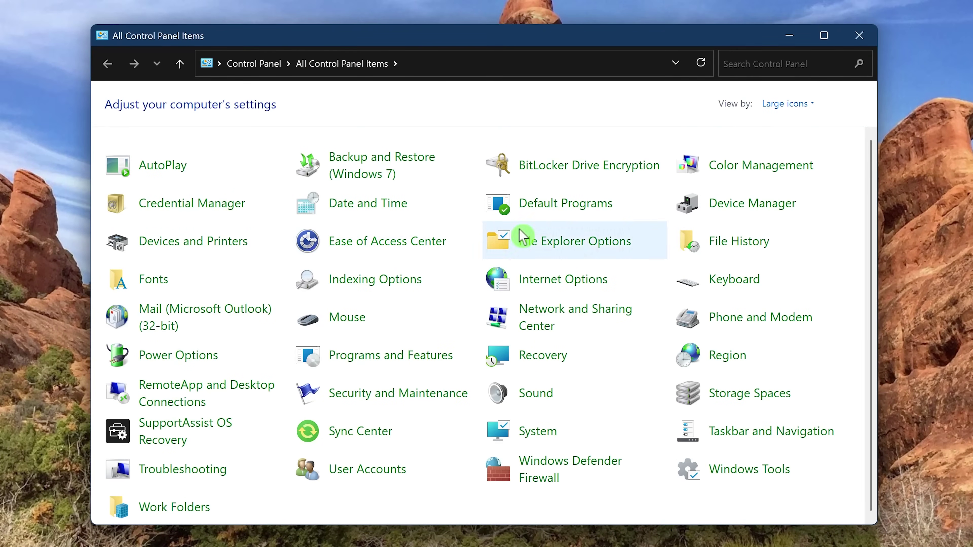
{"action": "left_click", "coordinate": [805, 107]}
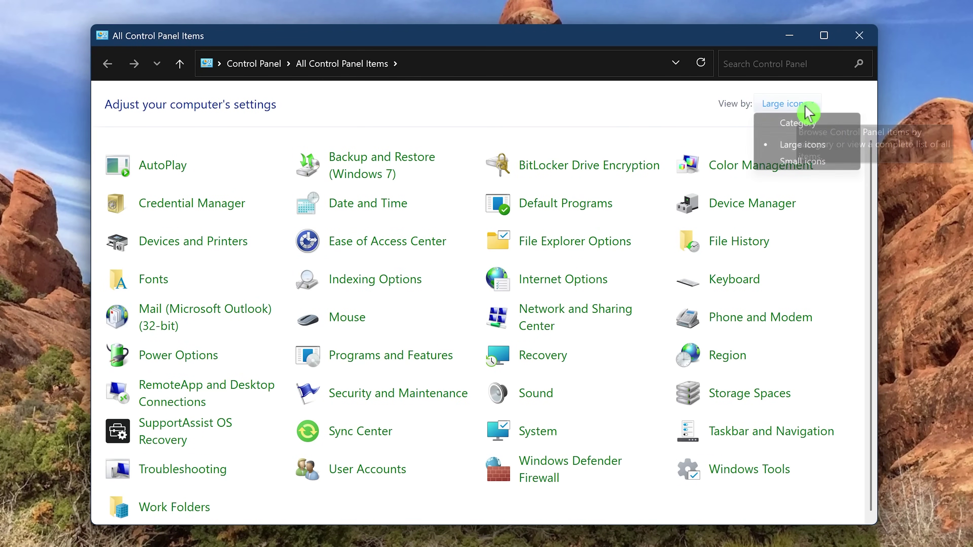
{"action": "left_click", "coordinate": [806, 146]}
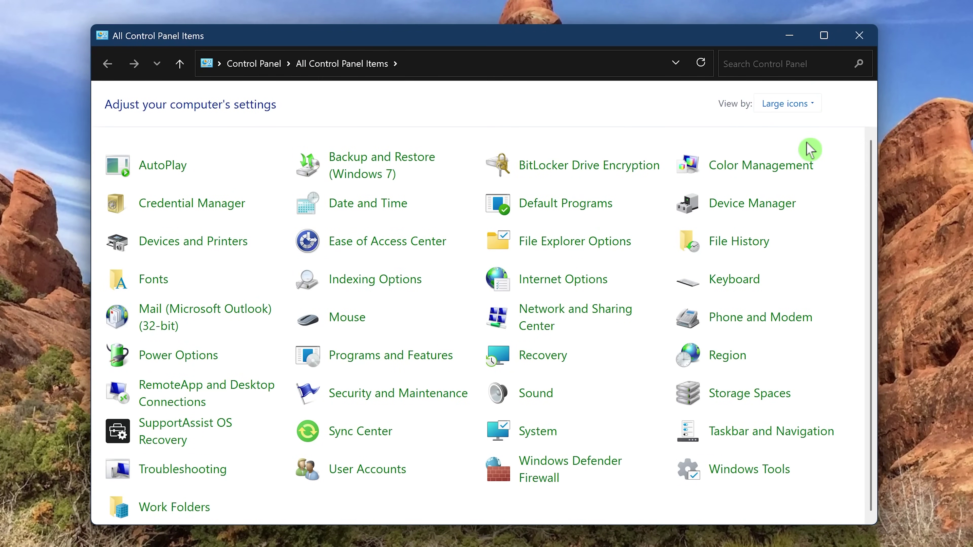
Tick 'Turn on fast startup (recommended)' in Power Options shutdown settings and save changes.
{"action": "left_click", "coordinate": [189, 364]}
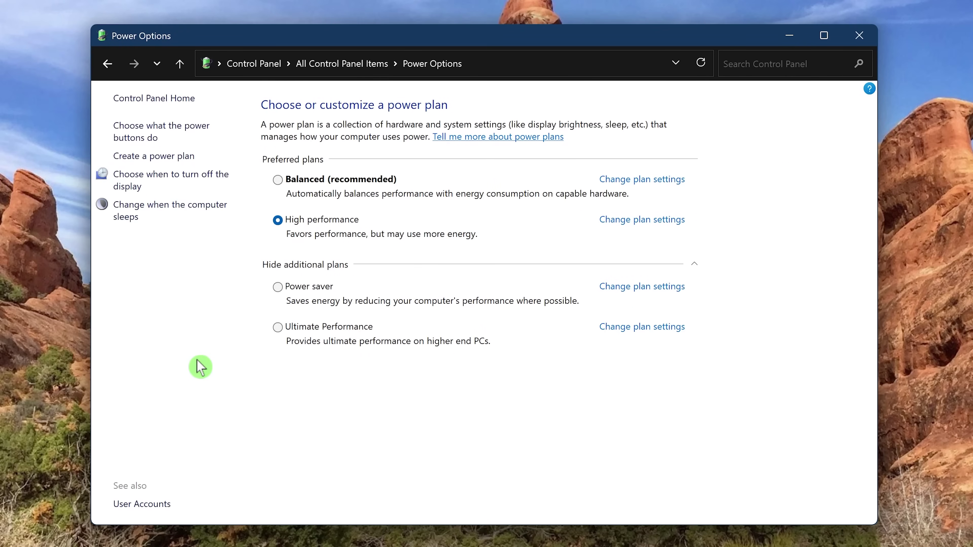
{"action": "left_click", "coordinate": [153, 138]}
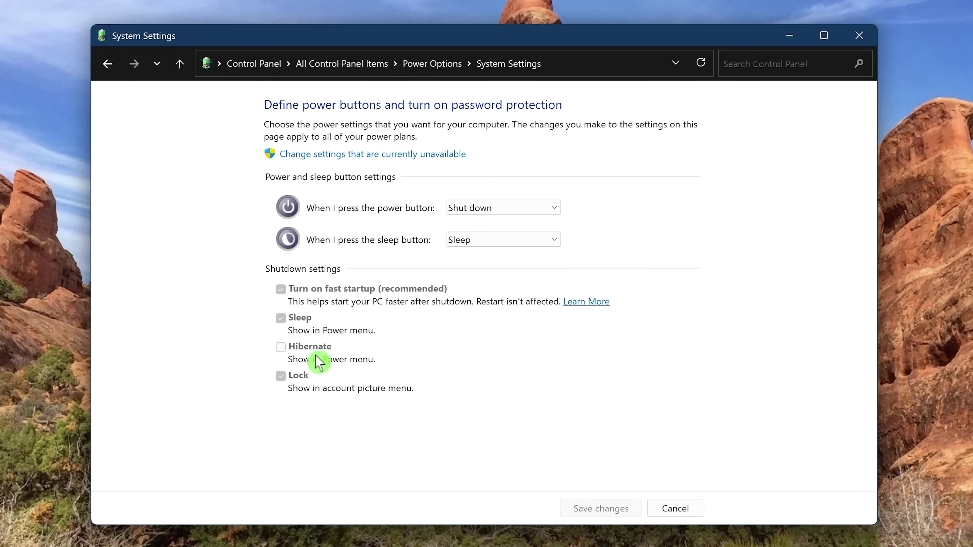
{"action": "left_click", "coordinate": [304, 155]}
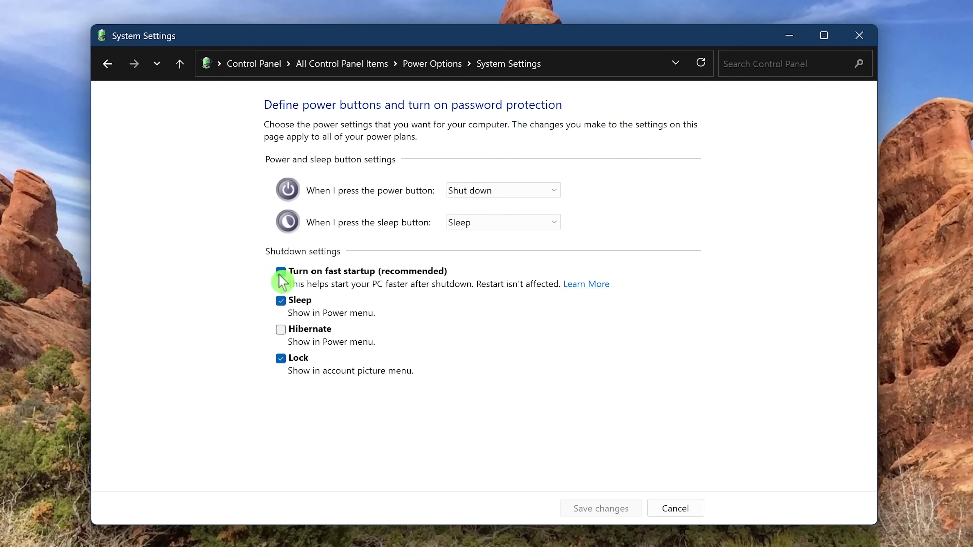
{"action": "left_click", "coordinate": [291, 274]}
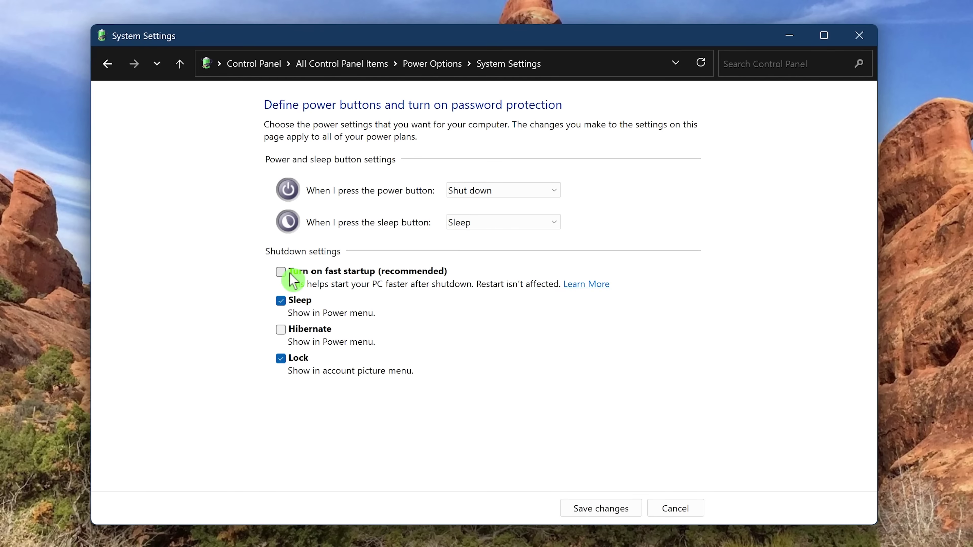
{"action": "left_click", "coordinate": [292, 279]}
{"action": "left_click", "coordinate": [613, 510]}
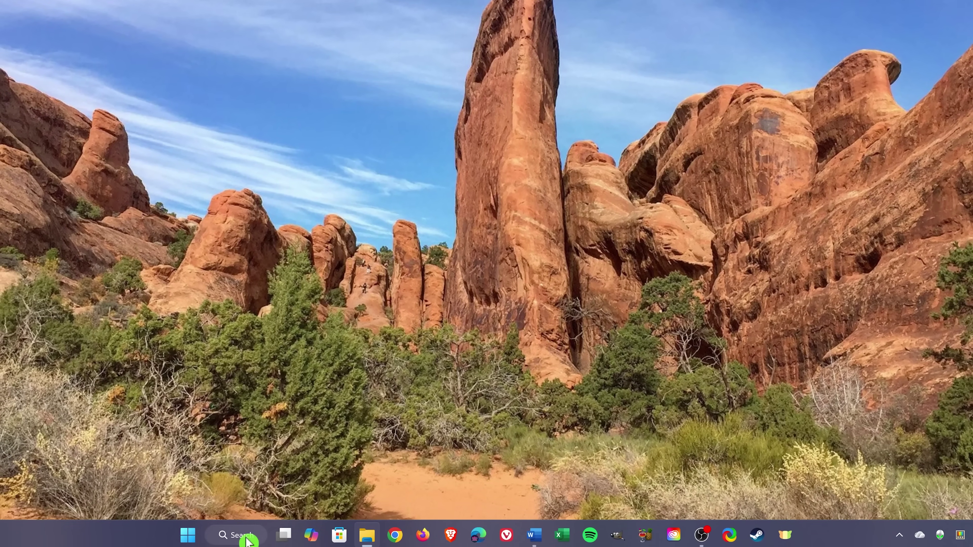
Run 'powercfg/hibernate on' in an administrator Command Prompt found by searching 'command'.
{"action": "left_click", "coordinate": [246, 541]}
{"action": "type", "text": "coma"}
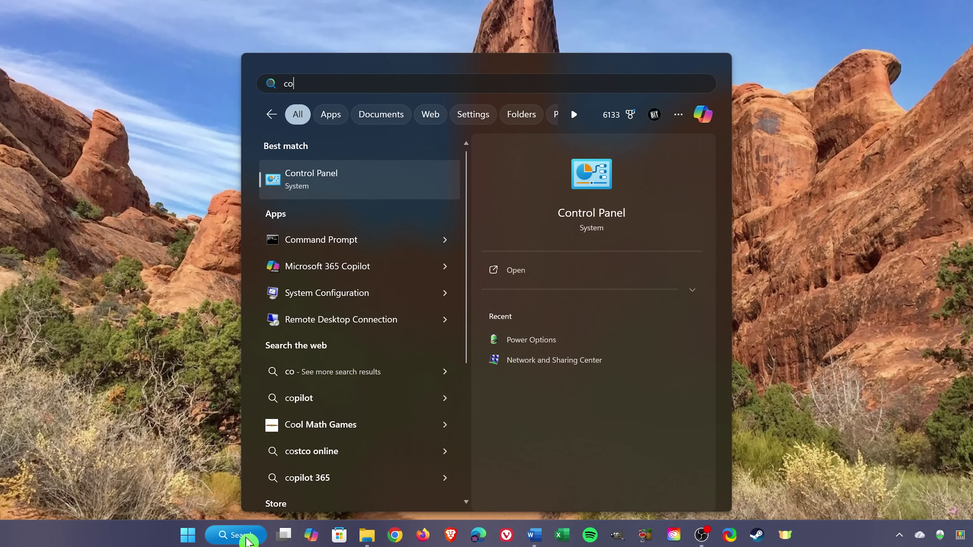
{"action": "key", "text": "BackSpace"}
{"action": "type", "text": "mmand"}
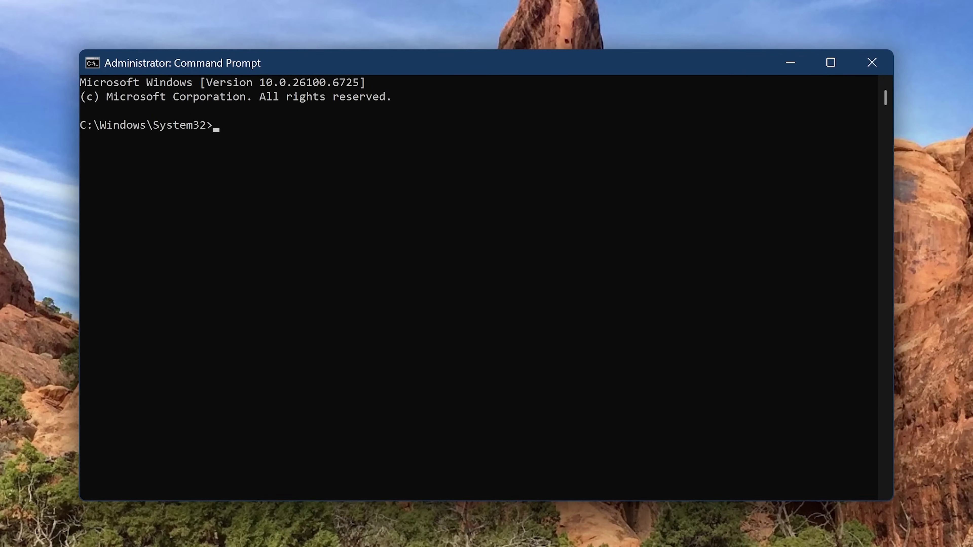
{"action": "type", "text": "powercfg/hibernate"}
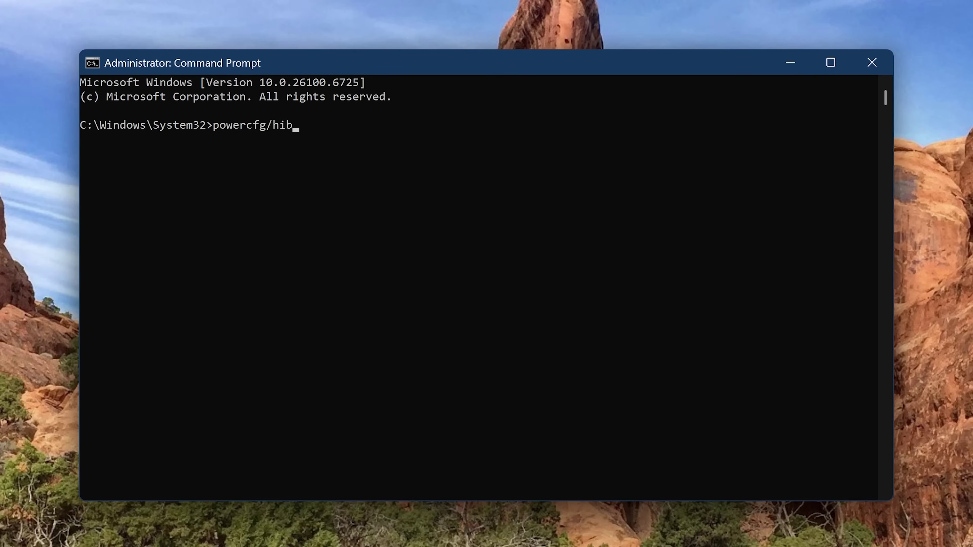
{"action": "type", "text": " on"}
{"action": "key", "text": "Return"}
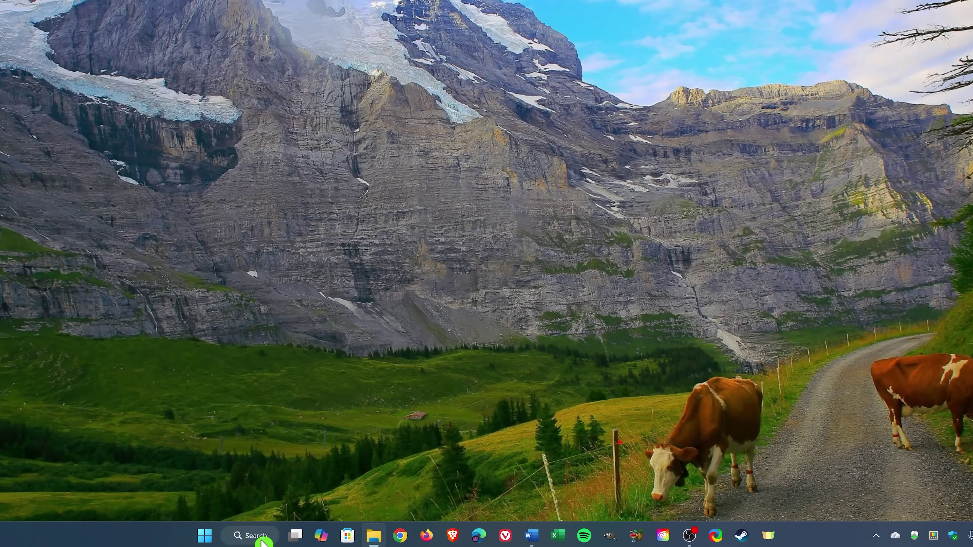
Select Full scan in Windows Security's Virus & threat protection scan options.
{"action": "left_click", "coordinate": [296, 536]}
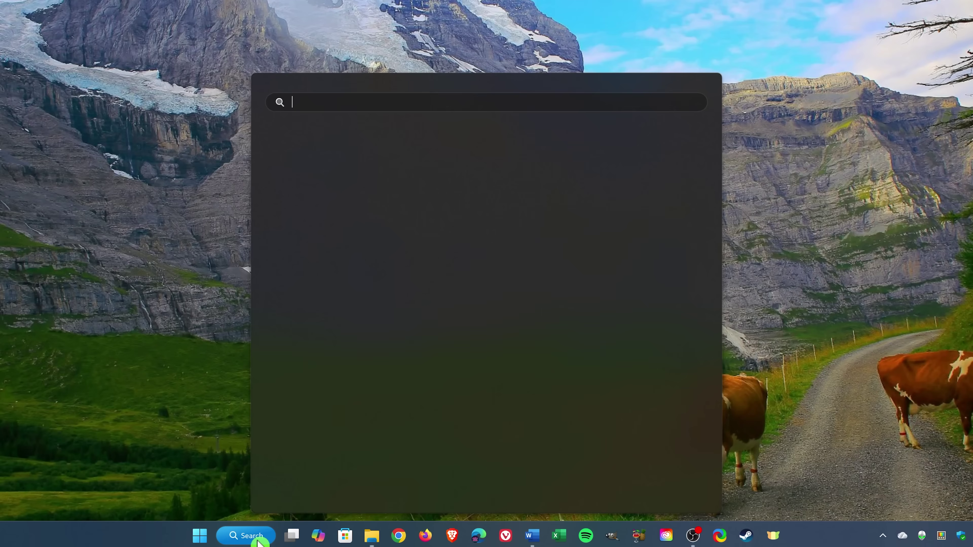
{"action": "type", "text": "windows "}
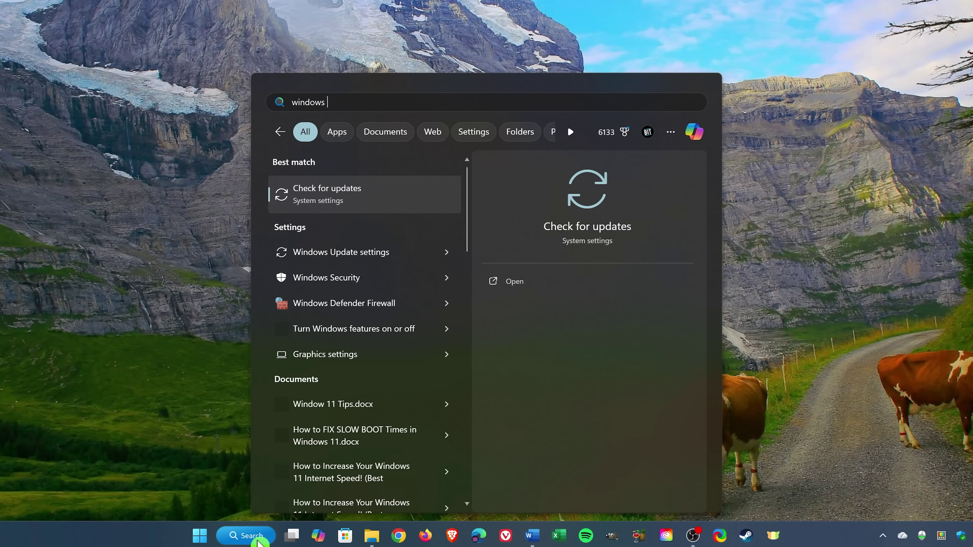
{"action": "type", "text": "security"}
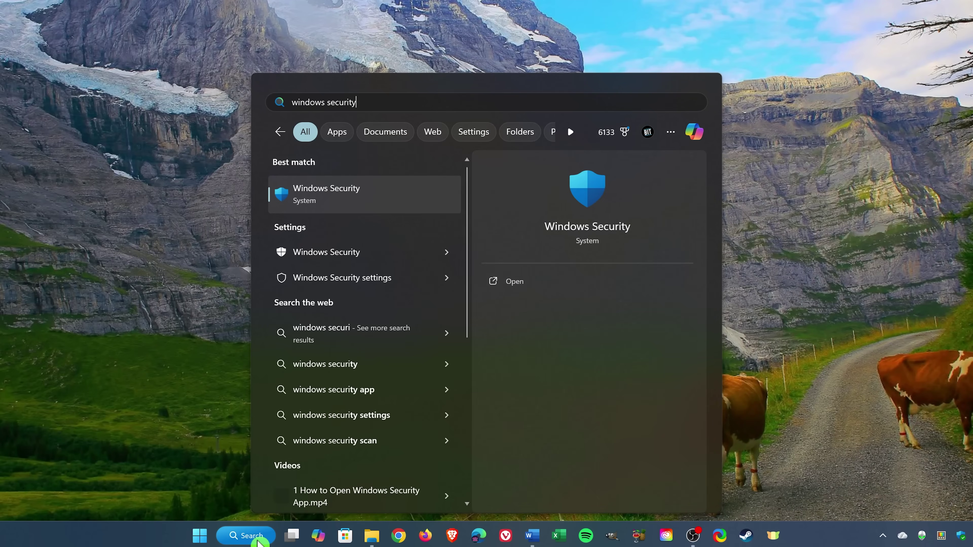
{"action": "left_click", "coordinate": [345, 200]}
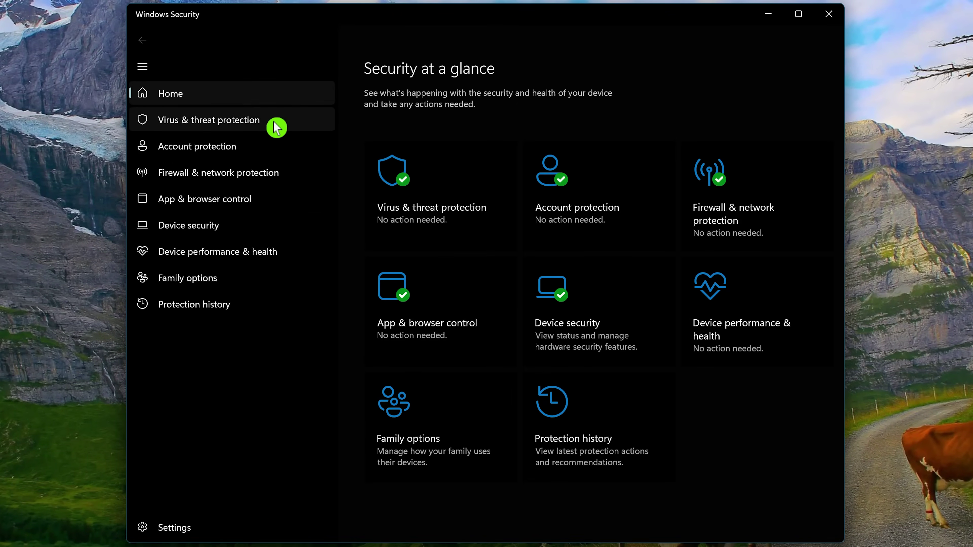
{"action": "left_click", "coordinate": [249, 120]}
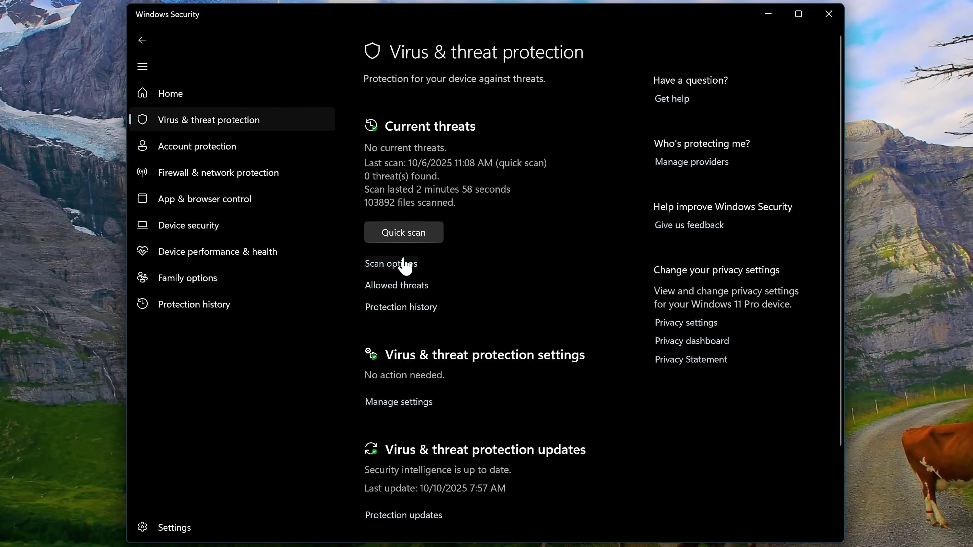
{"action": "left_click", "coordinate": [398, 264]}
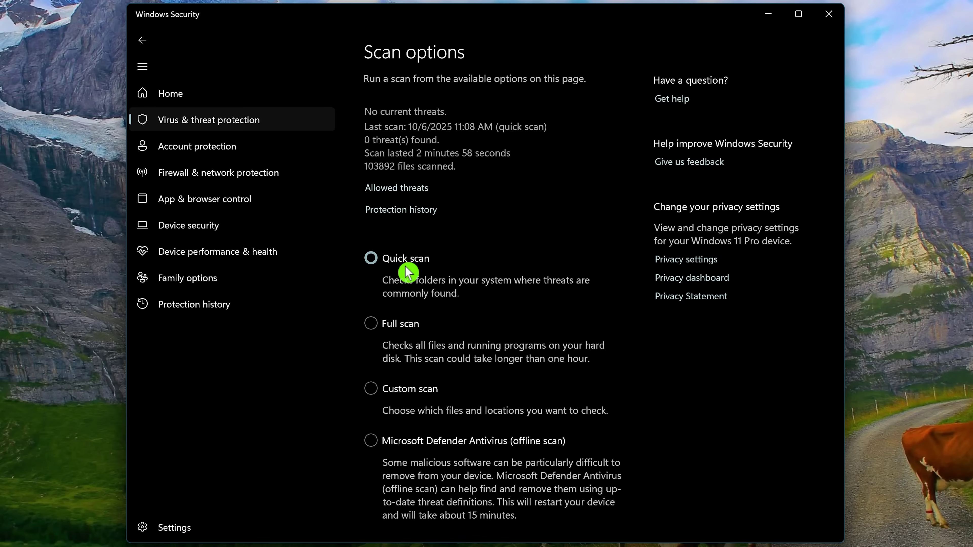
{"action": "left_click", "coordinate": [371, 323]}
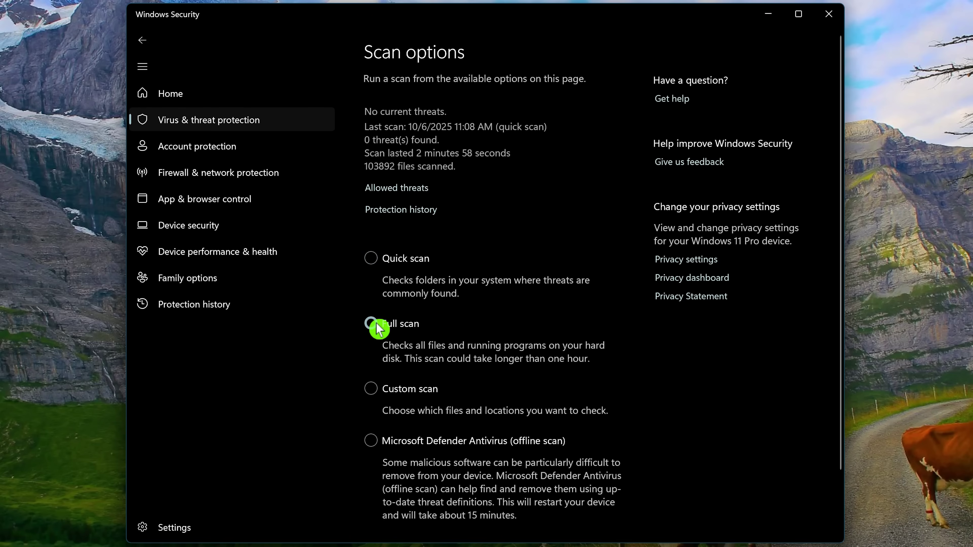
{"action": "scroll", "coordinate": [384, 323], "scroll_direction": "down", "scroll_amount": 2}
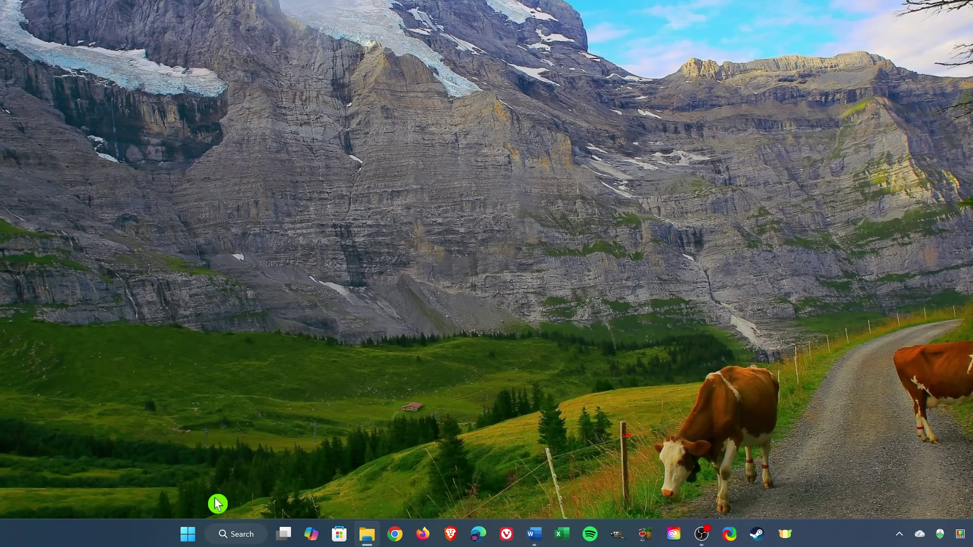
Start Update driver for Intel UHD Graphics 630 under Device Manager's Display adapters.
{"action": "right_click", "coordinate": [188, 534]}
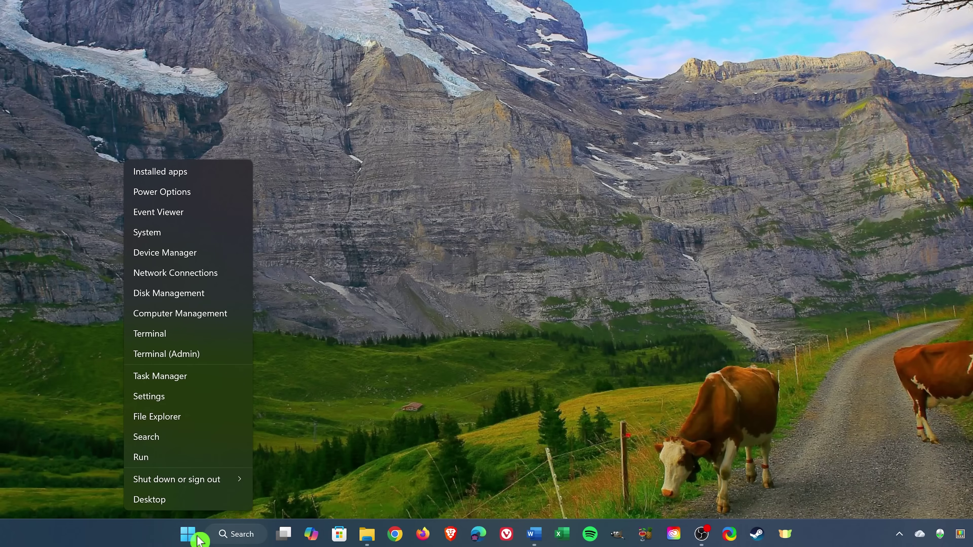
{"action": "left_click", "coordinate": [190, 255]}
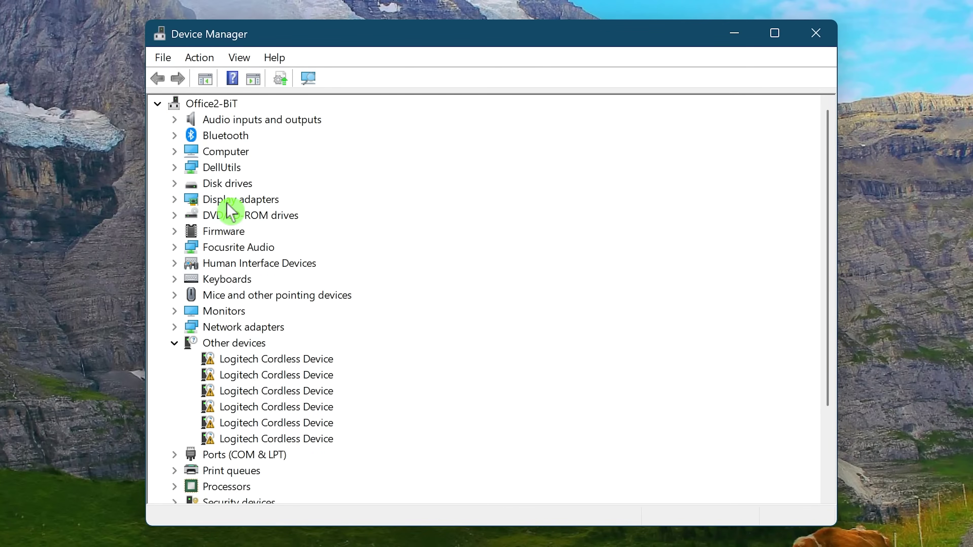
{"action": "double_click", "coordinate": [227, 203]}
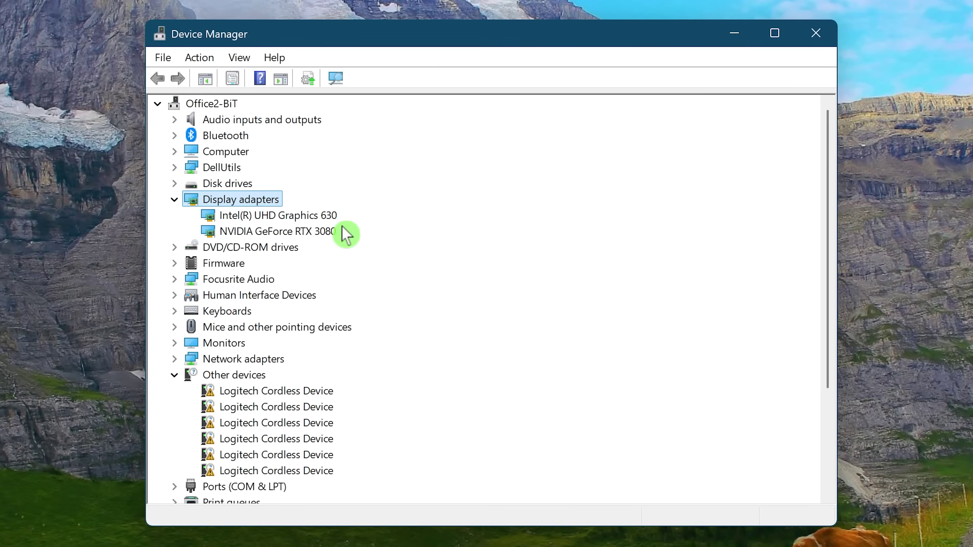
{"action": "right_click", "coordinate": [298, 216]}
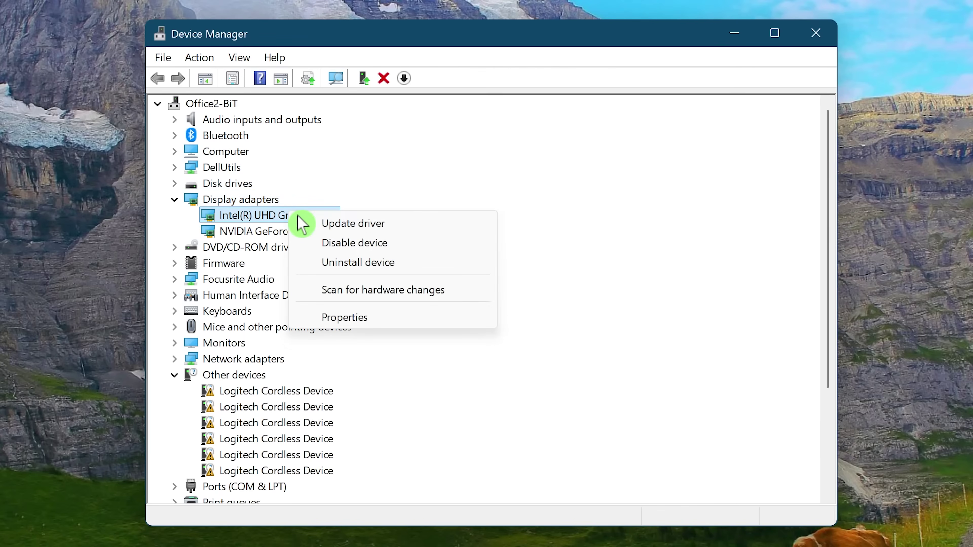
{"action": "left_click", "coordinate": [332, 228]}
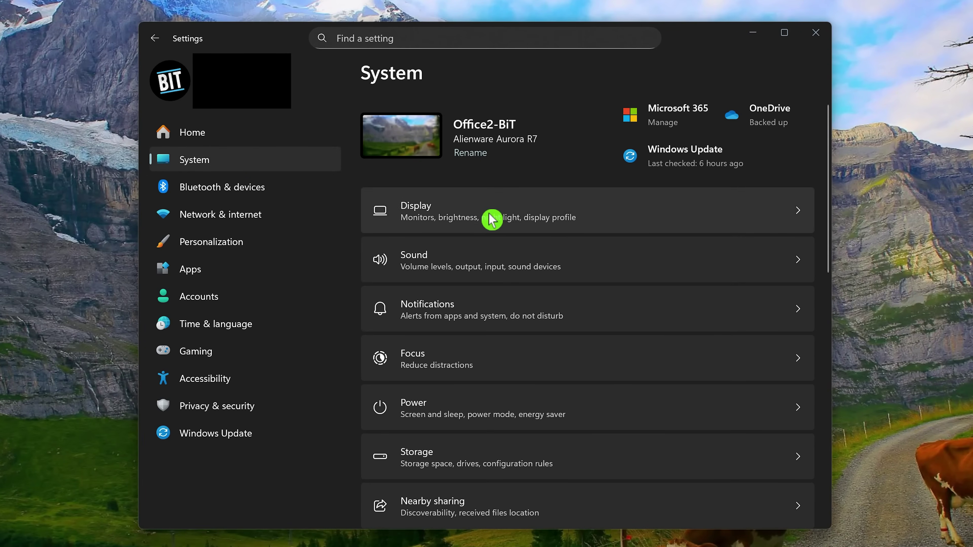
Open Recovery in System settings and choose Reset PC.
{"action": "scroll", "coordinate": [497, 220], "scroll_direction": "down", "scroll_amount": 10}
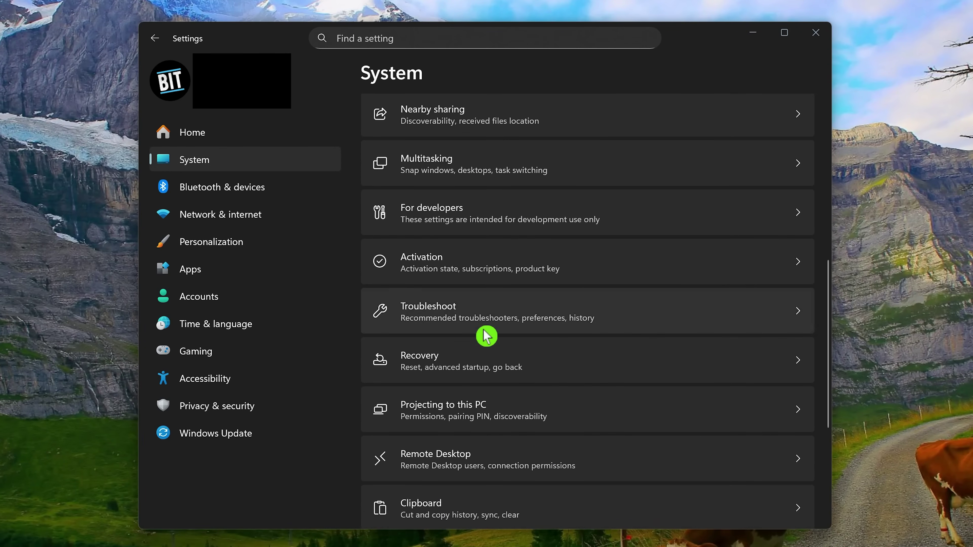
{"action": "left_click", "coordinate": [486, 367]}
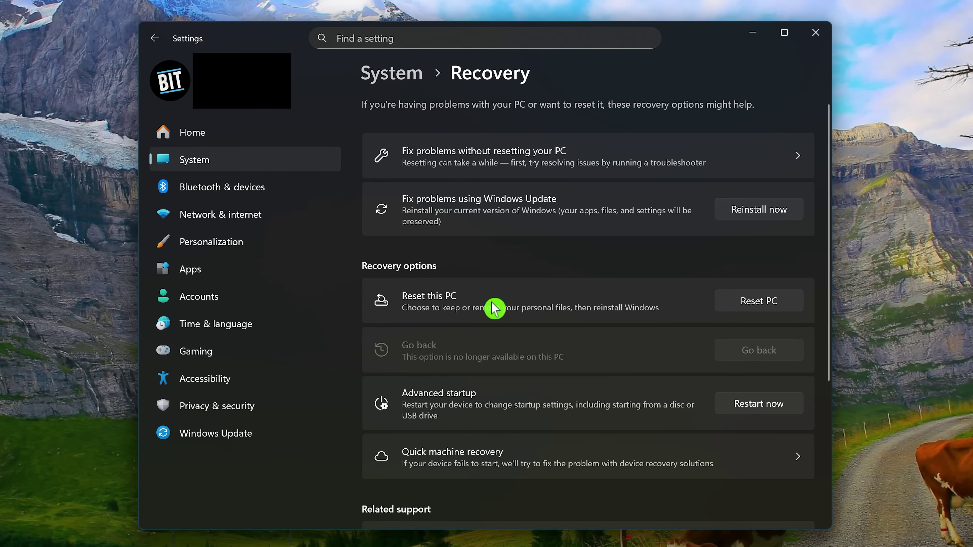
{"action": "left_click", "coordinate": [745, 304]}
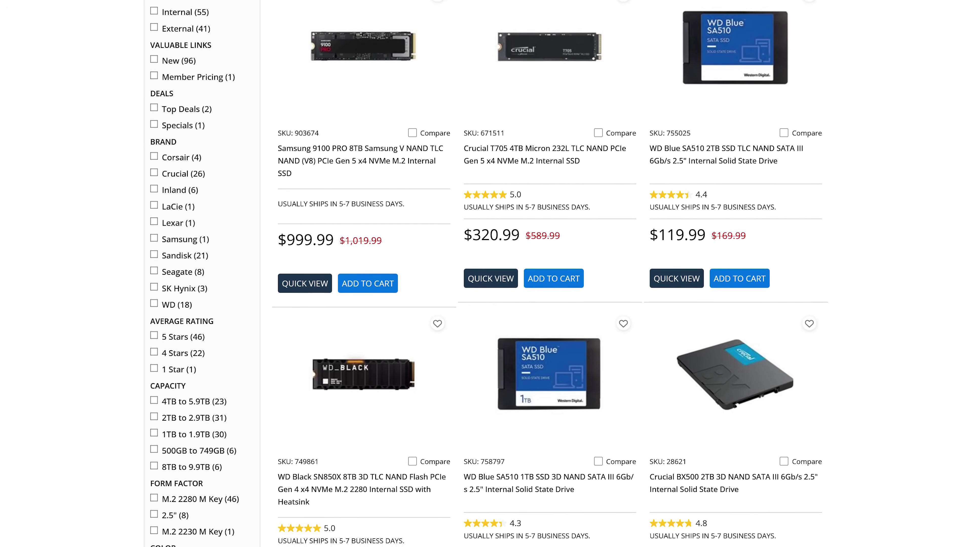
Scroll down the Micro Center listings to the 35 Windows laptops priced $0 to $2550.
{"action": "scroll", "coordinate": [487, 274], "scroll_direction": "down", "scroll_amount": 15}
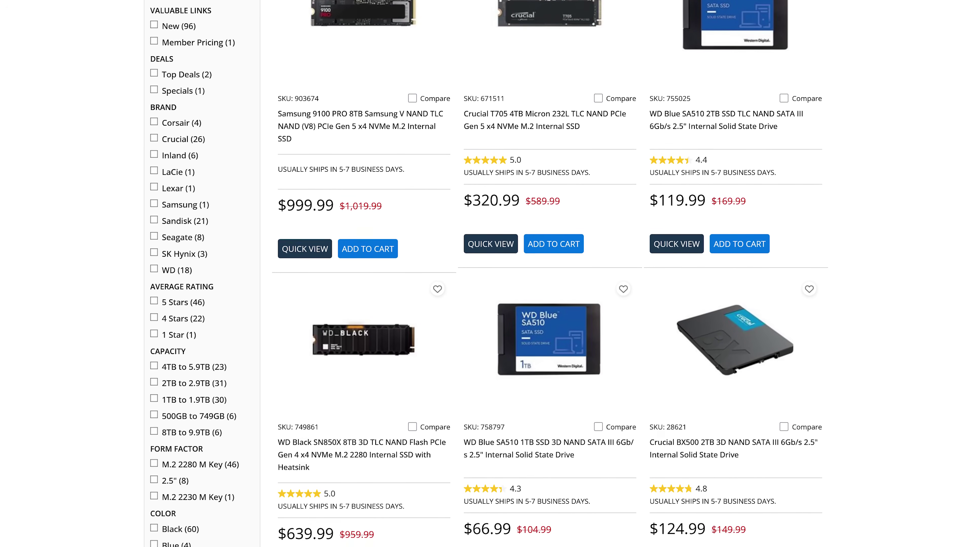
{"action": "scroll", "coordinate": [487, 273], "scroll_direction": "down", "scroll_amount": 2}
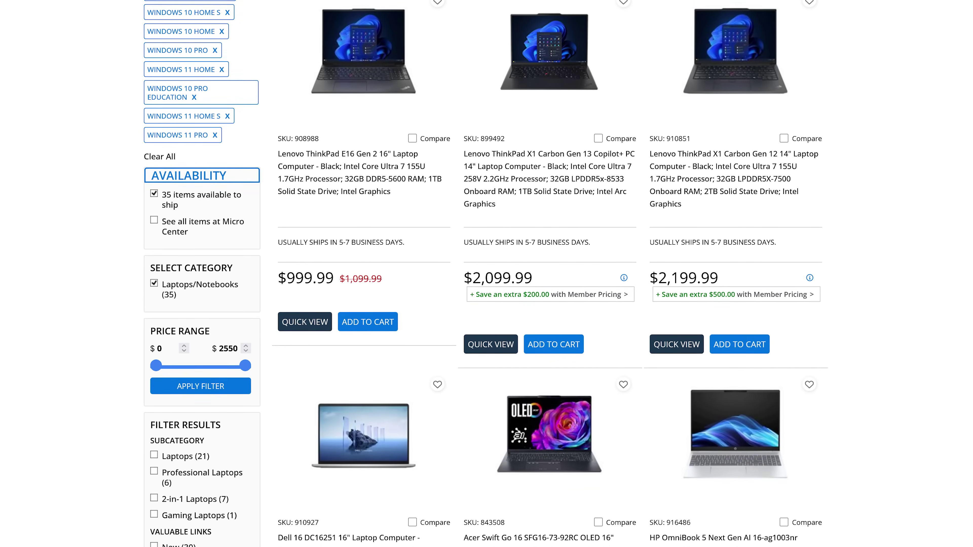
{"action": "scroll", "coordinate": [486, 274], "scroll_direction": "down", "scroll_amount": 2}
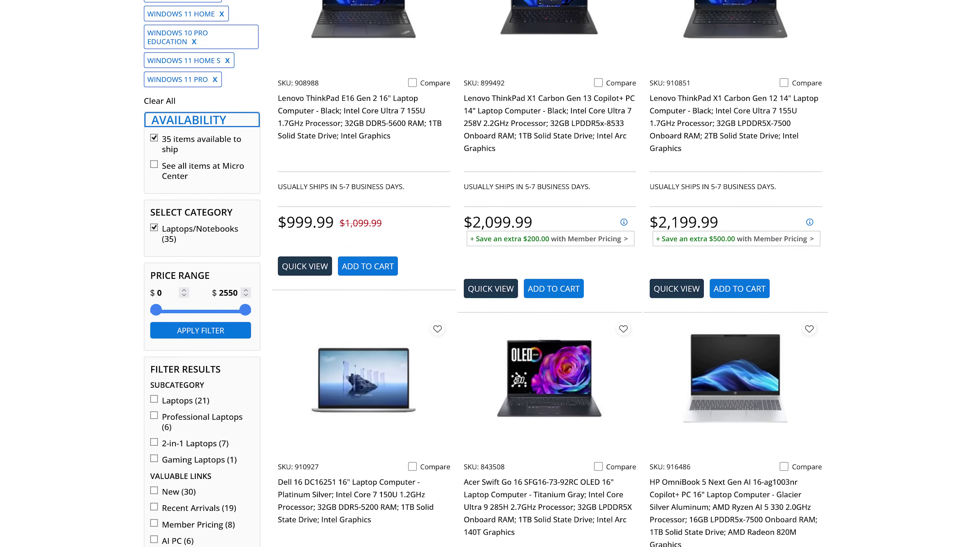
{"action": "scroll", "coordinate": [487, 274], "scroll_direction": "down", "scroll_amount": 2}
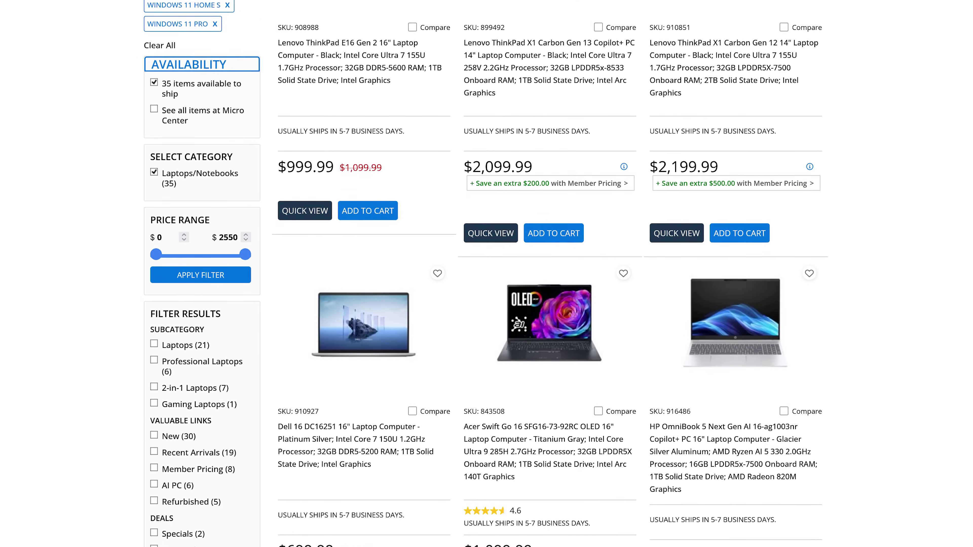